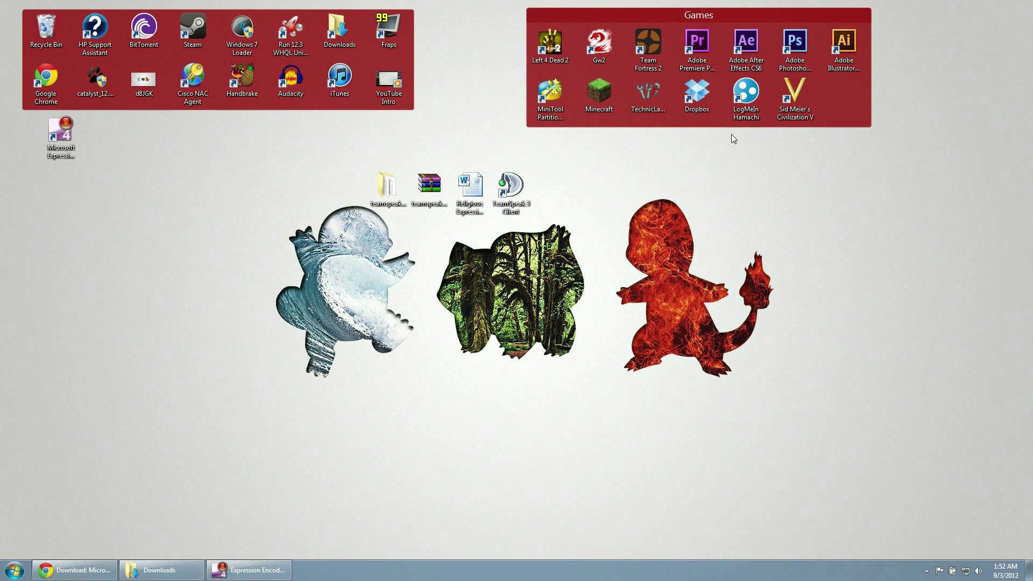
- Rearrange the desktop icons, moving the server archive and Word document toward the top
left_click(510, 194)
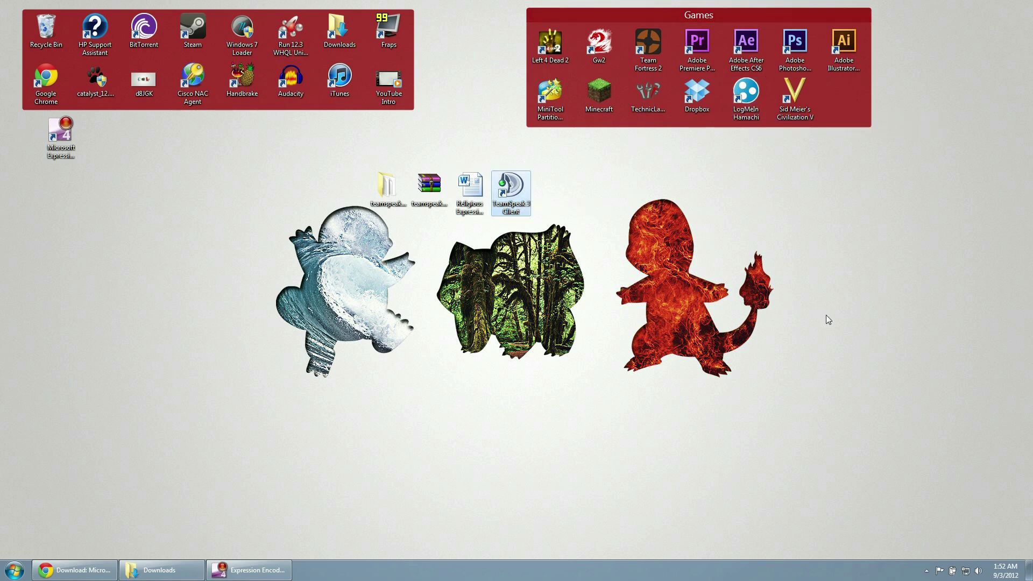
left_click(429, 207)
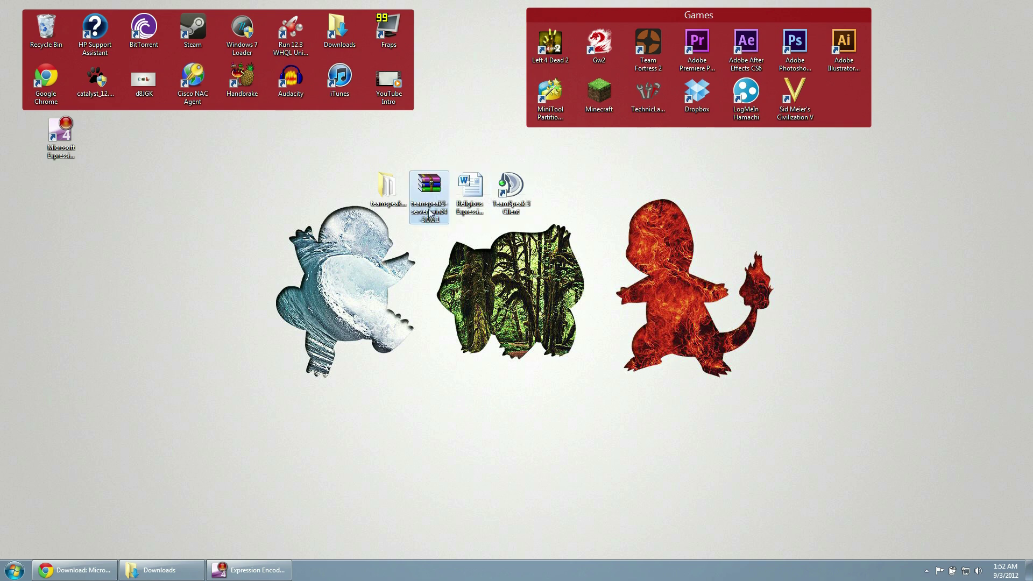
left_click_drag(430, 211, 512, 156)
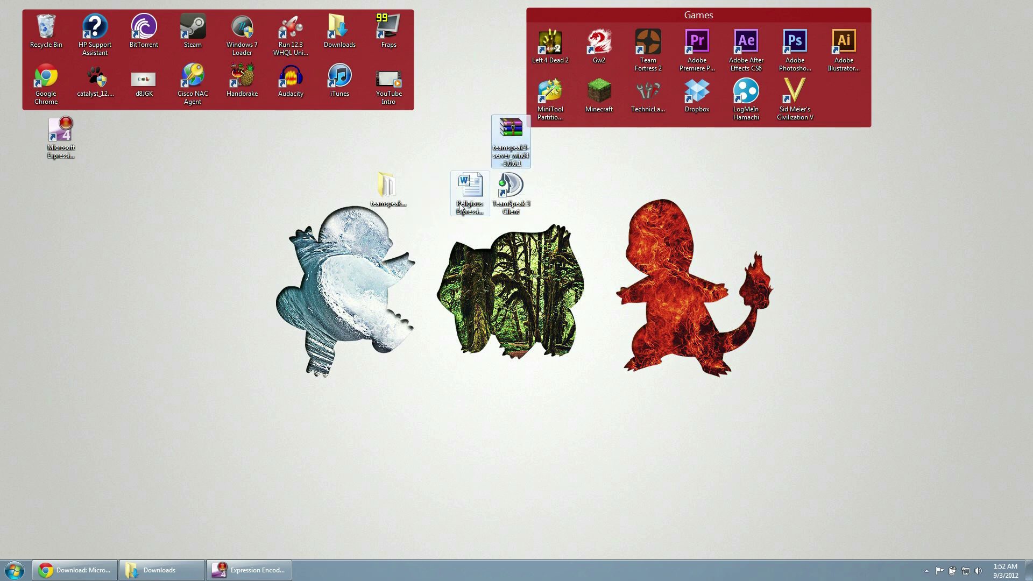
left_click_drag(459, 207, 421, 39)
left_click_drag(477, 92, 187, 191)
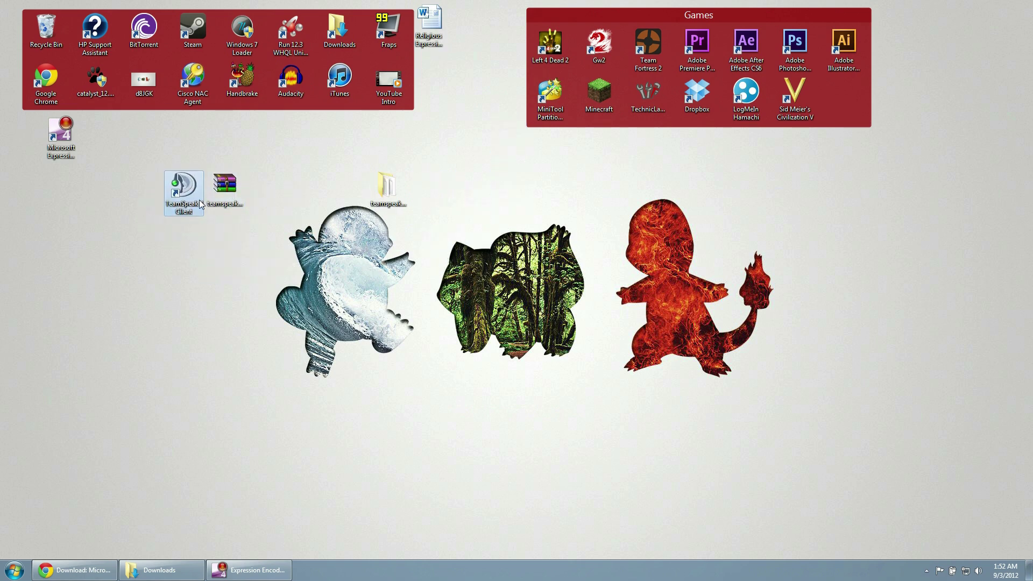
left_click(224, 185)
left_click_drag(381, 188, 437, 73)
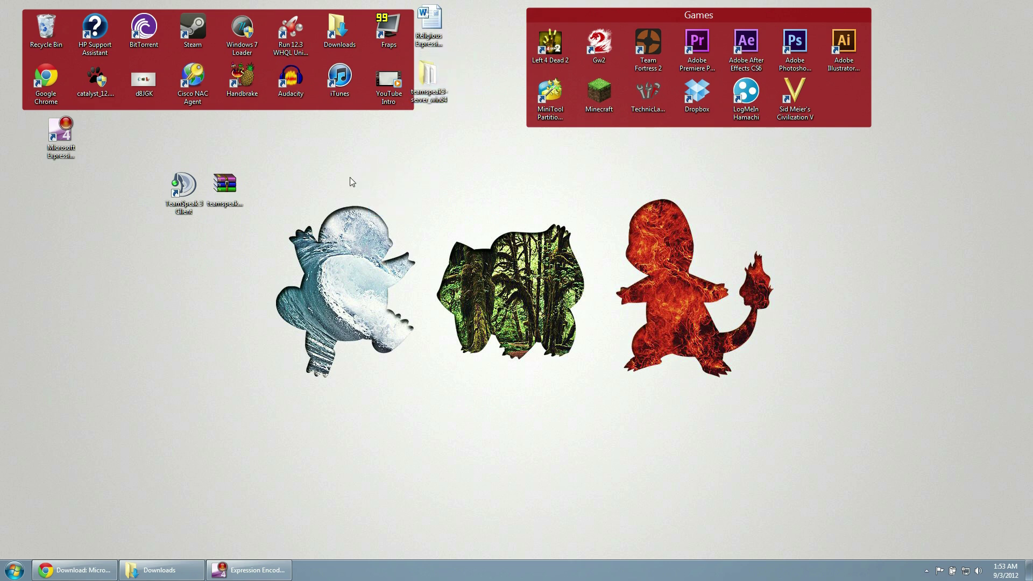
- Look at the archive's Extract Here option, then place the server folder beside the TeamSpeak 3 Client
left_click(228, 185)
right_click(228, 186)
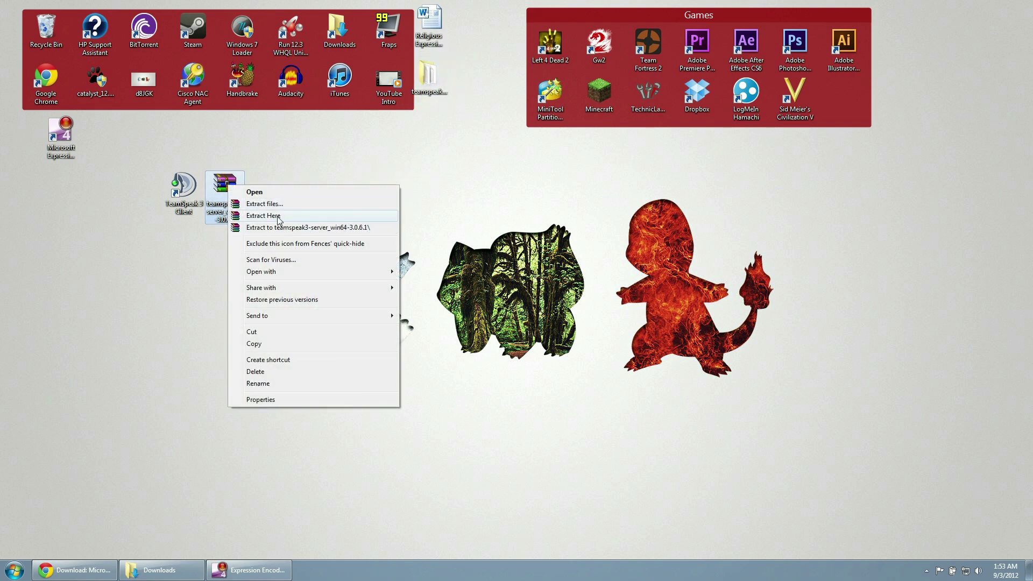
left_click(463, 204)
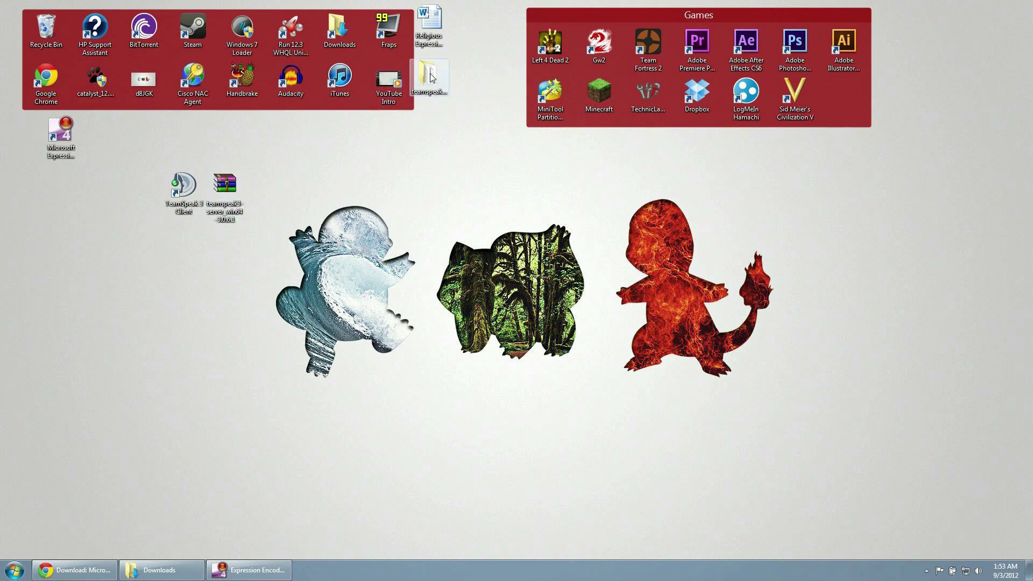
left_click_drag(430, 78, 307, 189)
left_click_drag(226, 185, 426, 81)
left_click_drag(309, 189, 232, 189)
- Open the teamspeak3-server_win64 folder, shift its window left, and select ts3server_win64
double_click(234, 192)
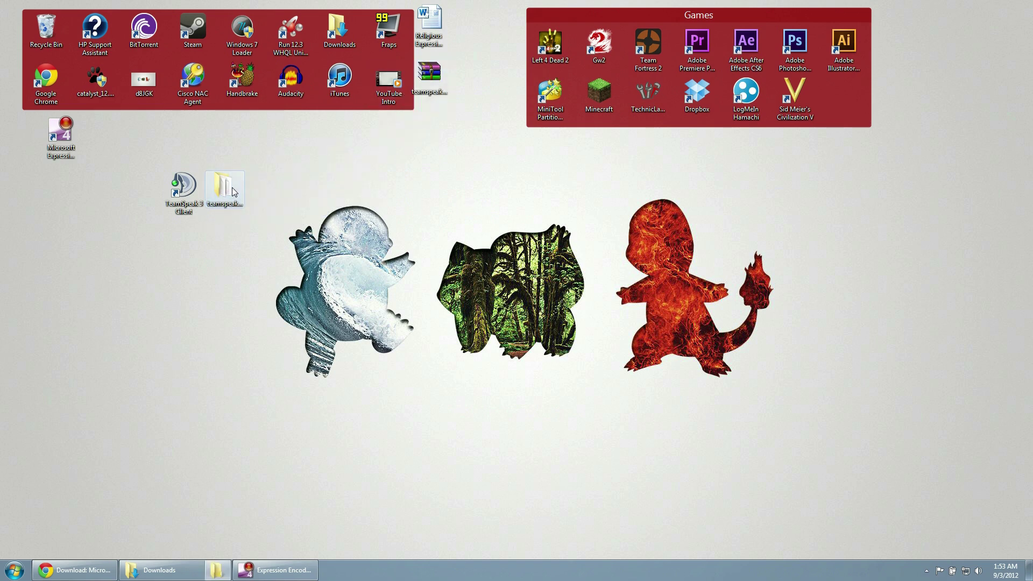
left_click_drag(533, 74, 412, 72)
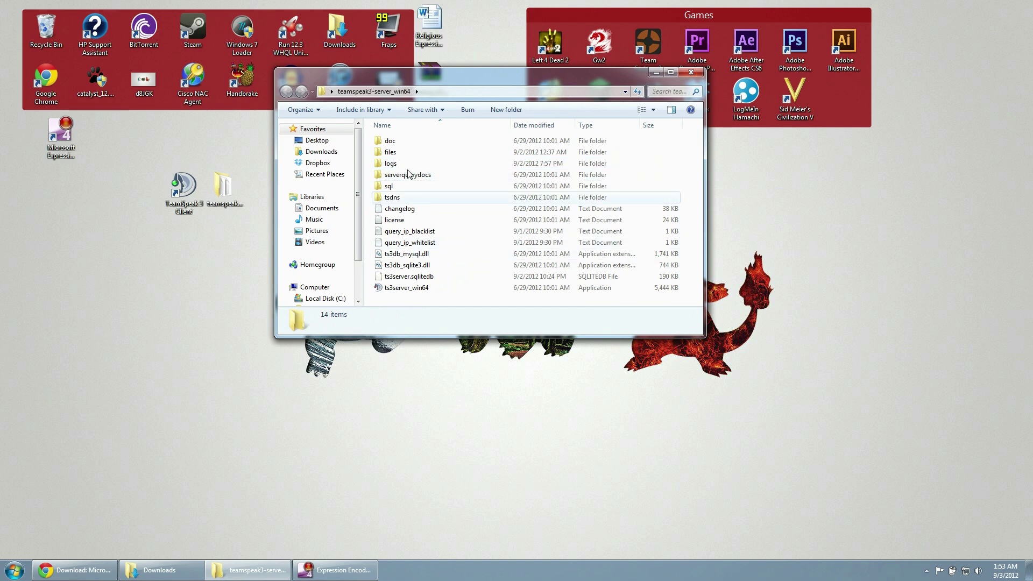
left_click(435, 288)
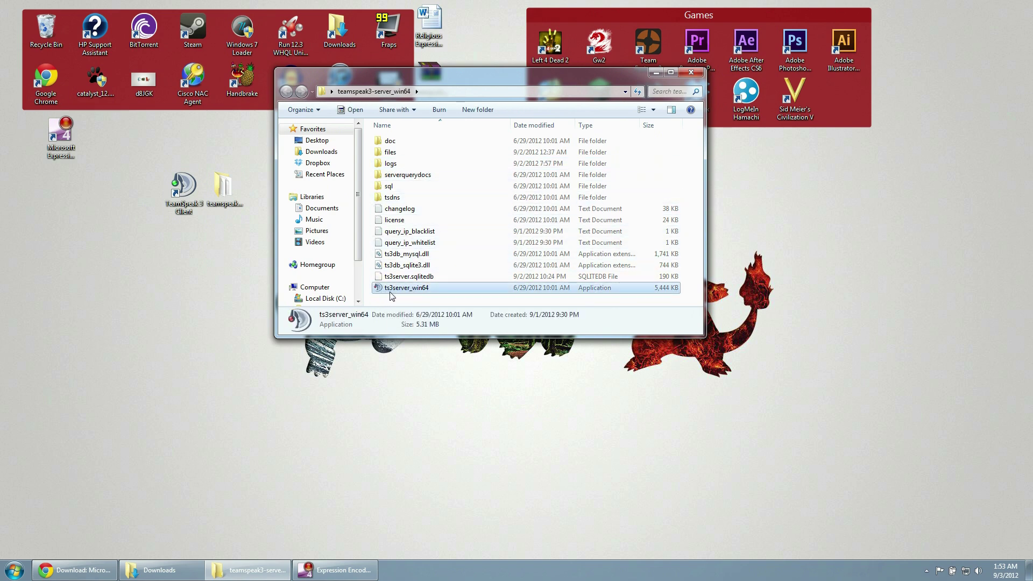
- Launch ts3server_win64, check its WAN IP from the tray icon, and close the server folder
double_click(422, 288)
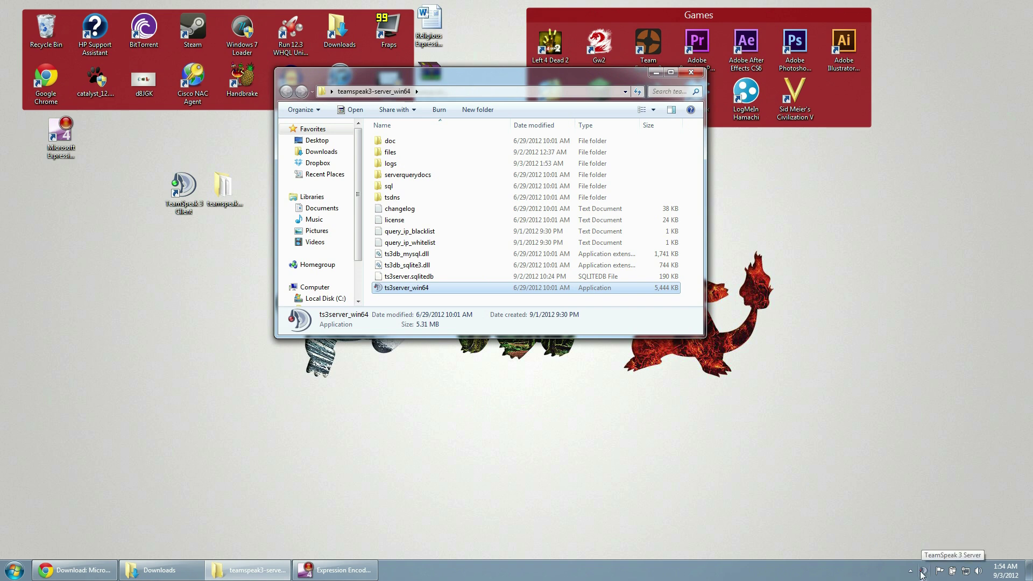
right_click(922, 571)
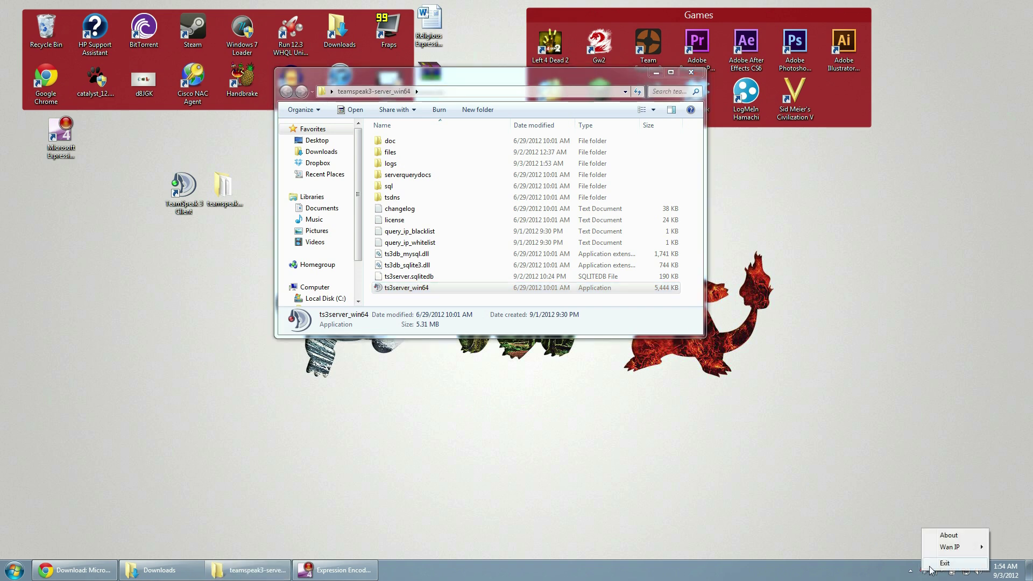
left_click(885, 500)
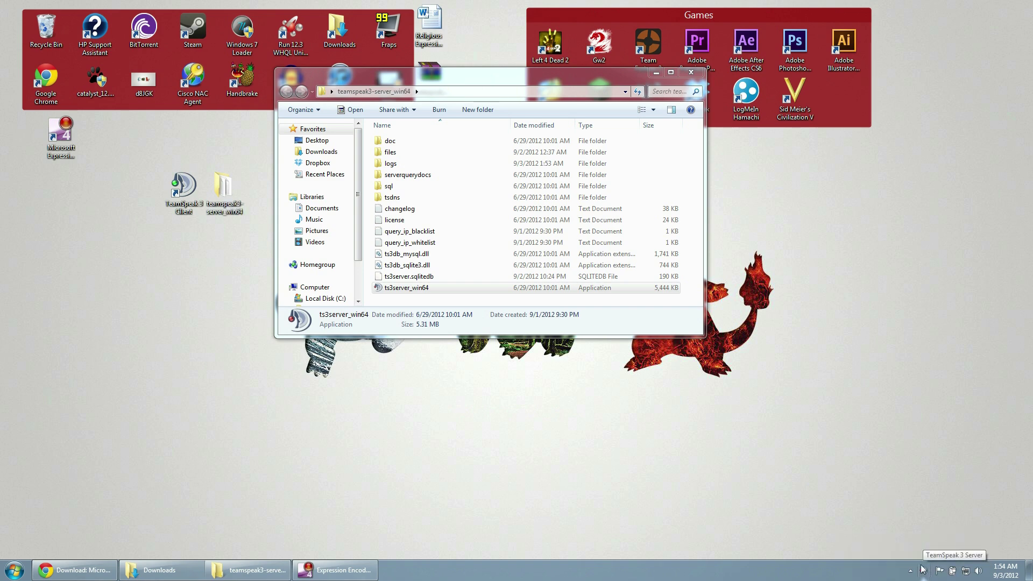
left_click(690, 73)
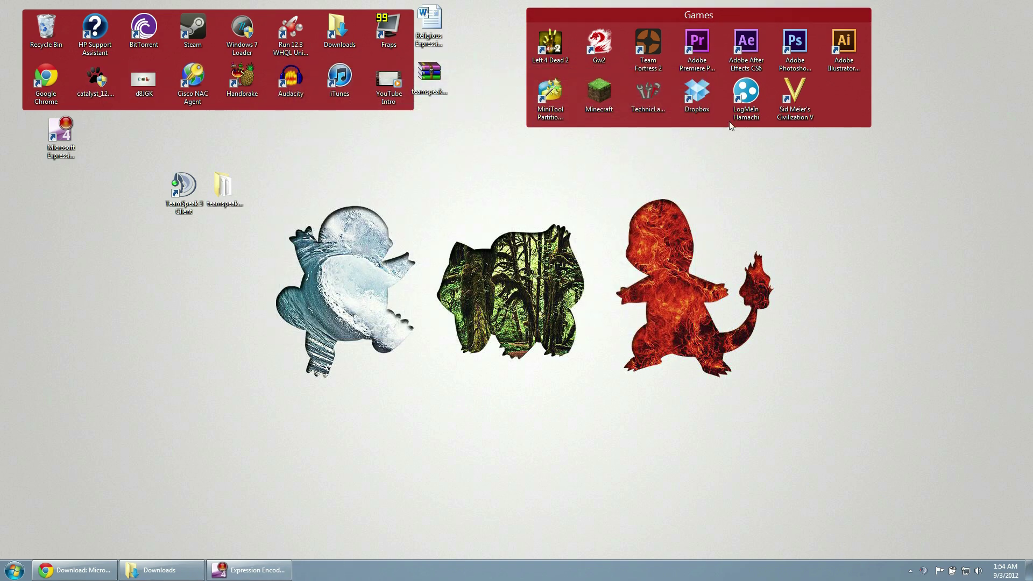
- Launch Hamachi, move its window left, and power it on so TheGameplayGeeks network appears
double_click(742, 95)
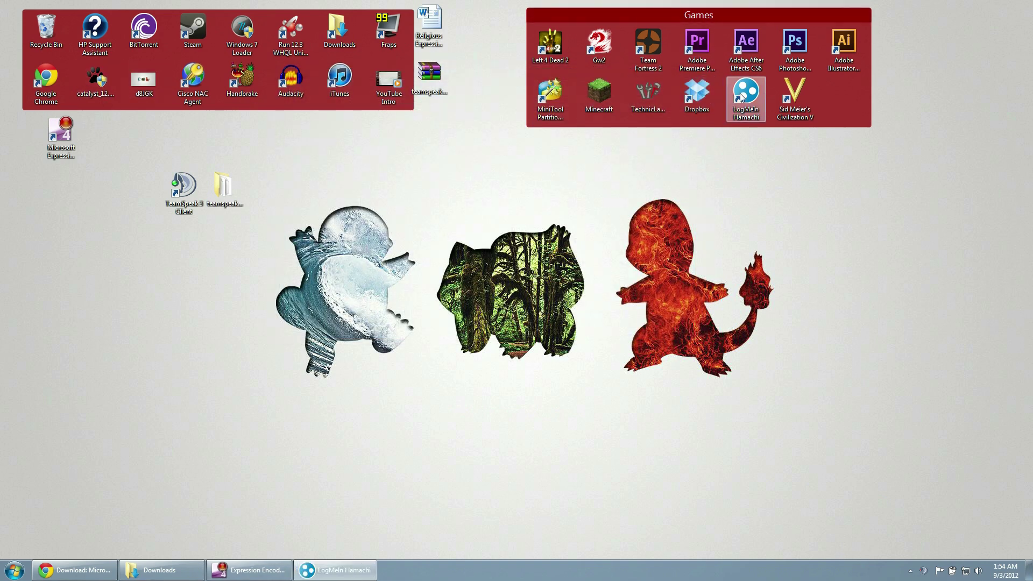
left_click_drag(835, 74, 227, 124)
left_click(141, 118)
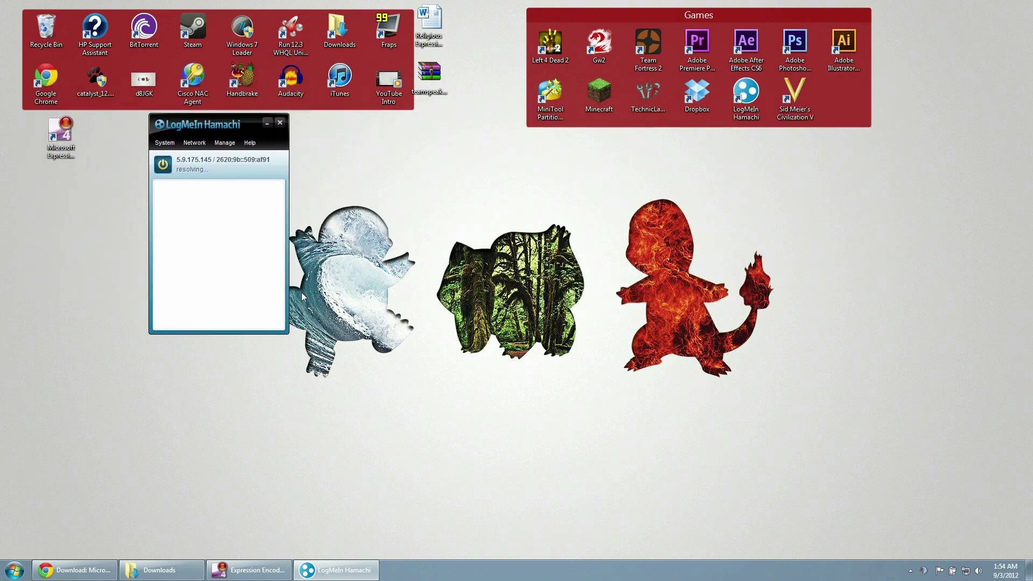
left_click(173, 143)
left_click(173, 144)
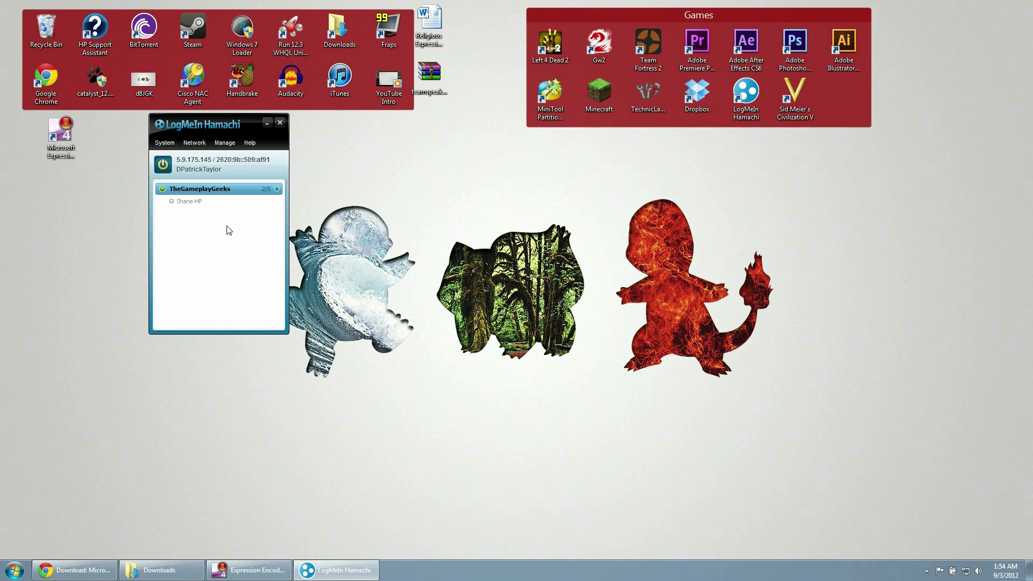
left_click(194, 143)
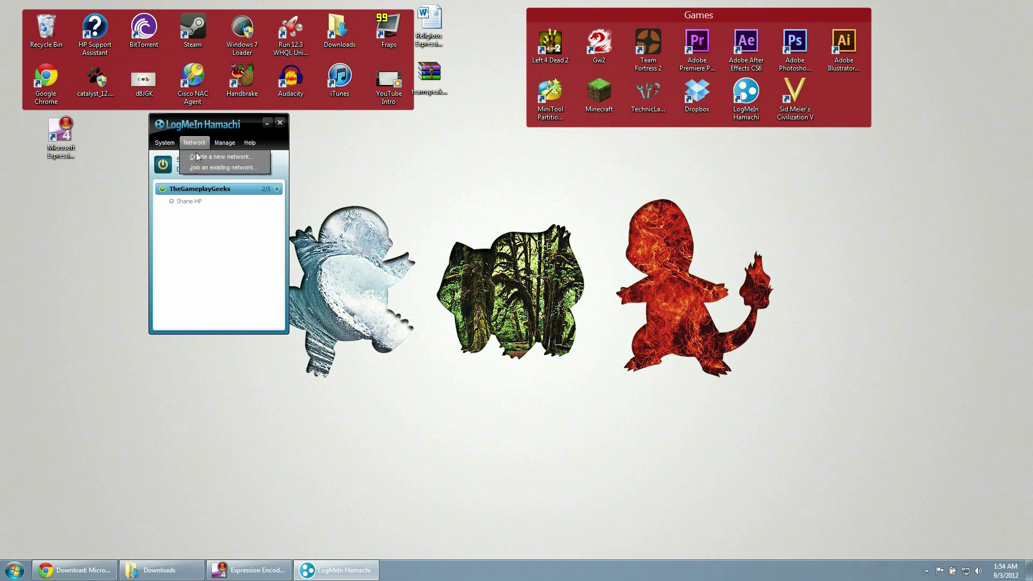
- Create a new Hamachi network with ID 'YouTUbe Test' protected by a network password
left_click(213, 157)
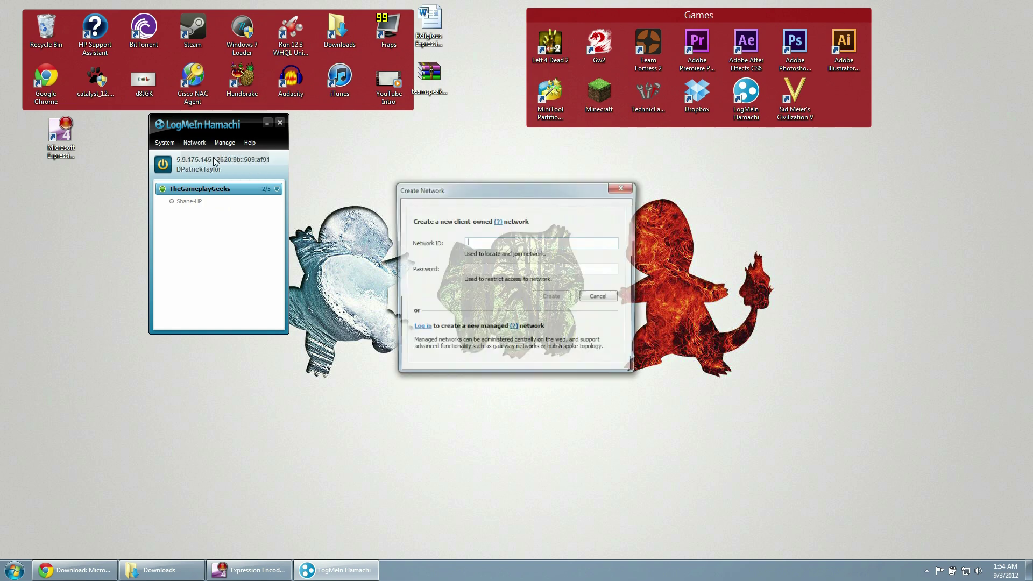
left_click(494, 244)
type("YouTUbe Test")
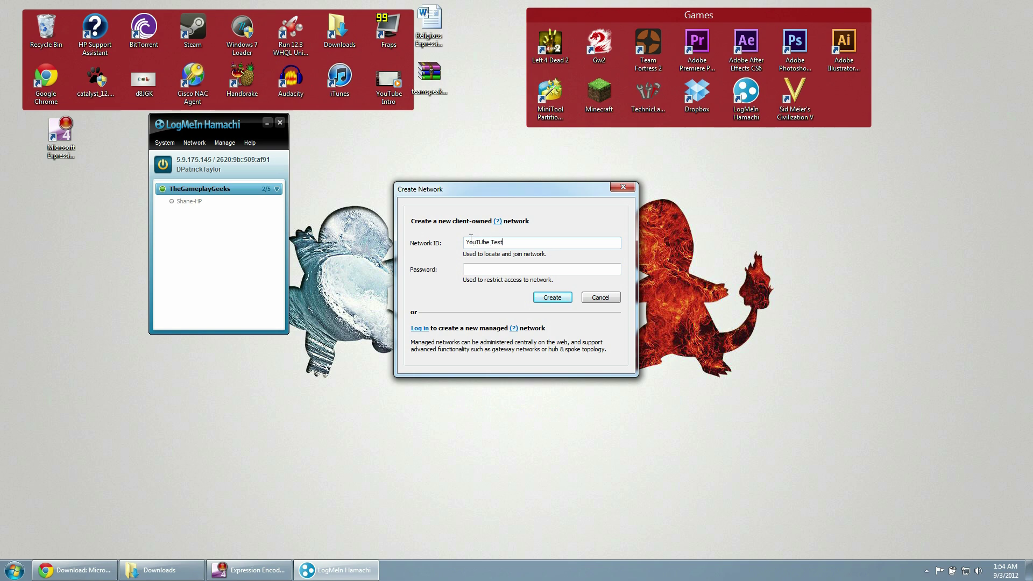
left_click(517, 266)
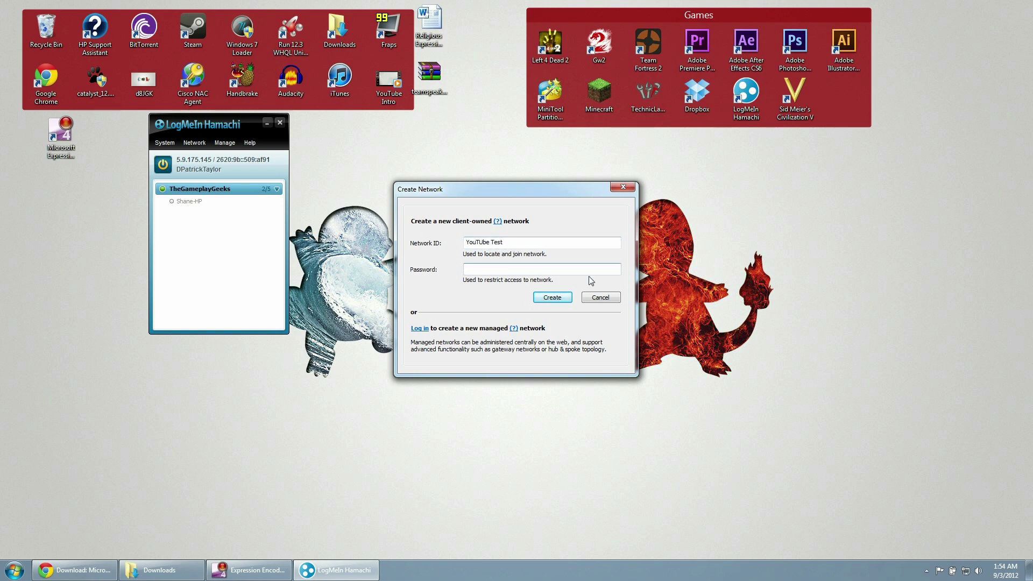
type("youtube")
left_click(550, 298)
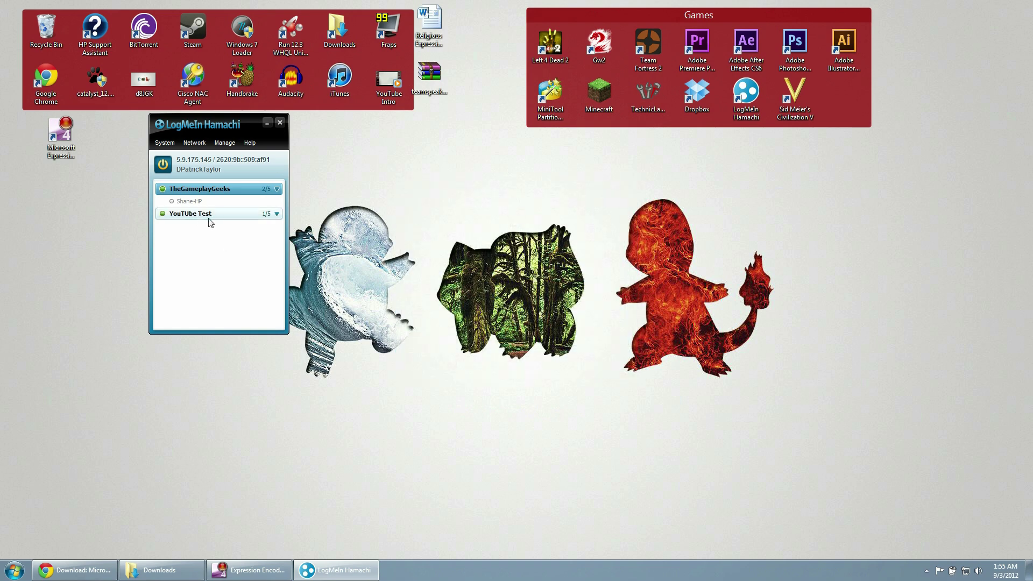
mouse_move(202, 219)
- Inspect the YouTUbe Test and TheGameplayGeeks entries, close Hamachi, and launch the TeamSpeak 3 Client
left_click(204, 202)
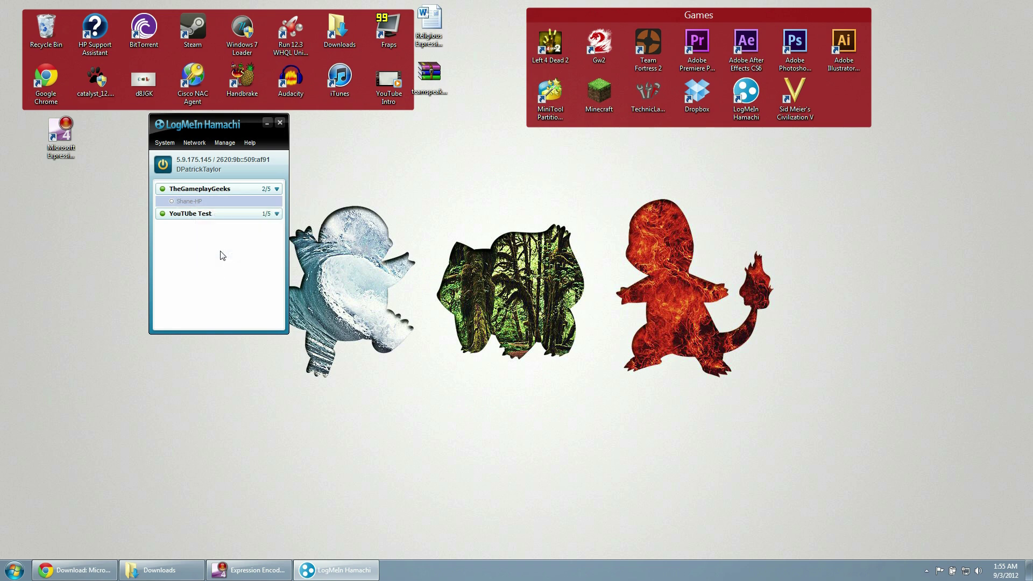
right_click(200, 214)
left_click(196, 166)
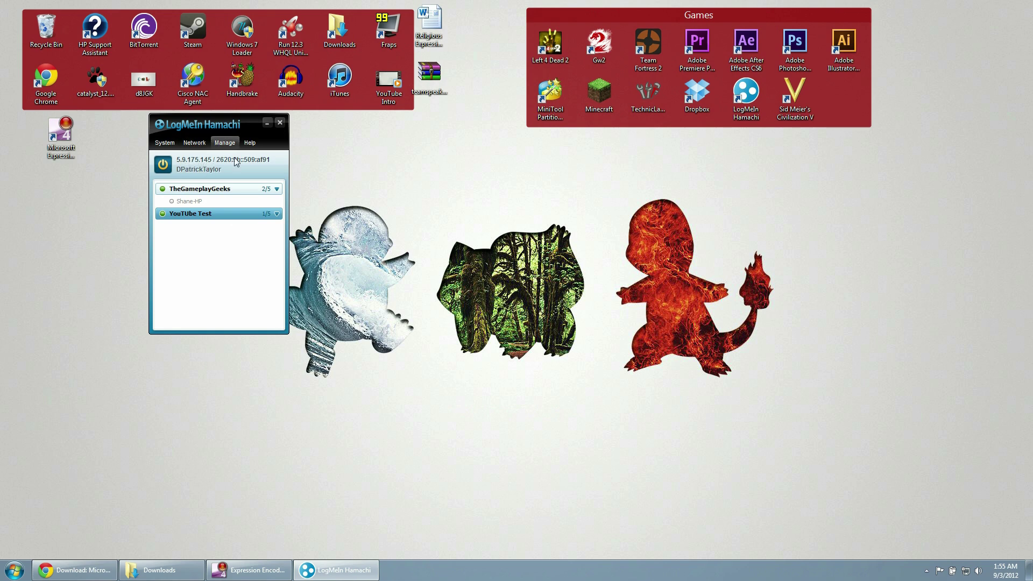
left_click(205, 189)
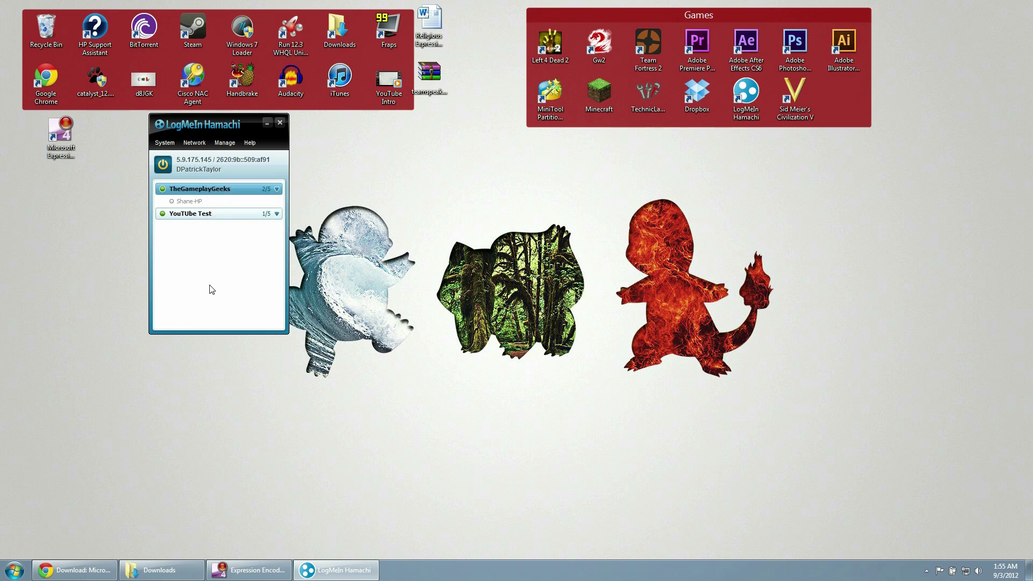
left_click(277, 124)
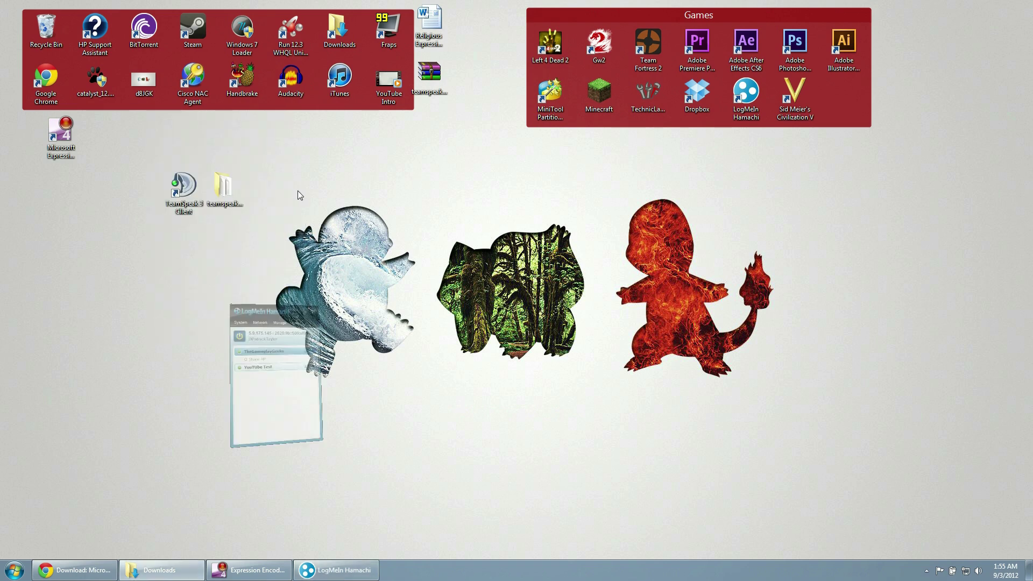
left_click(179, 183)
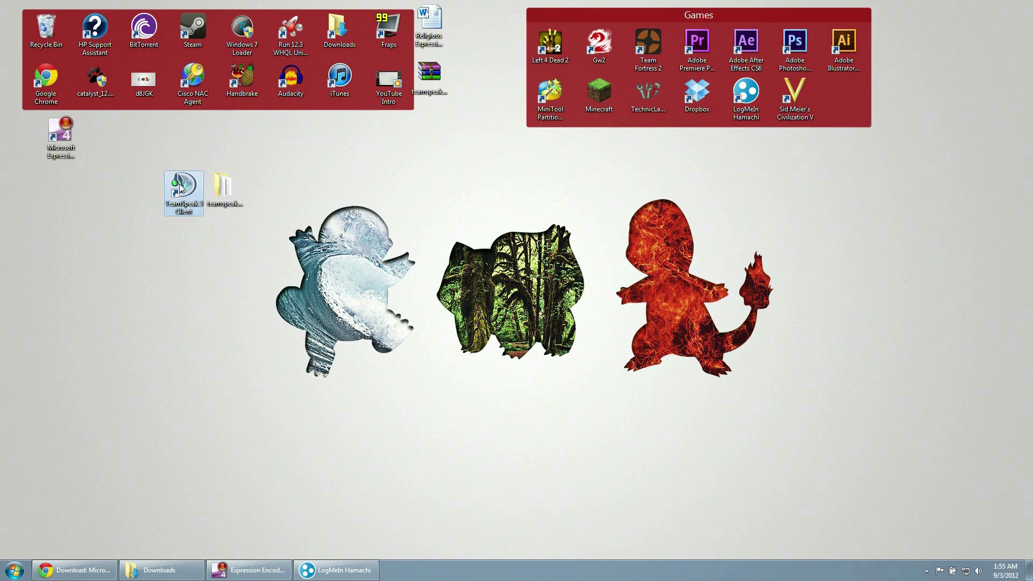
double_click(181, 187)
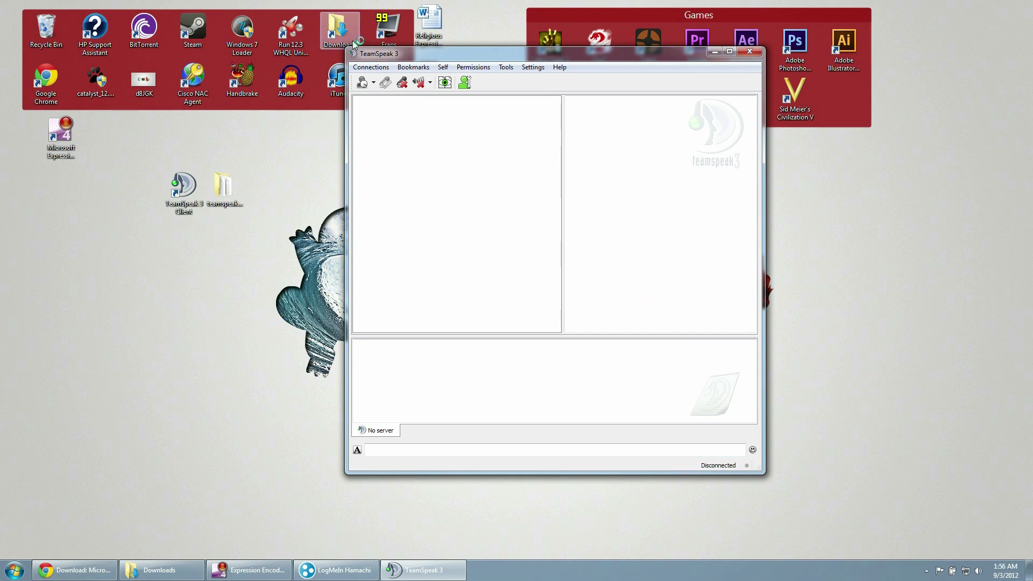
- Bring up the TeamSpeak Connect dialog from the Connections menu
left_click(380, 68)
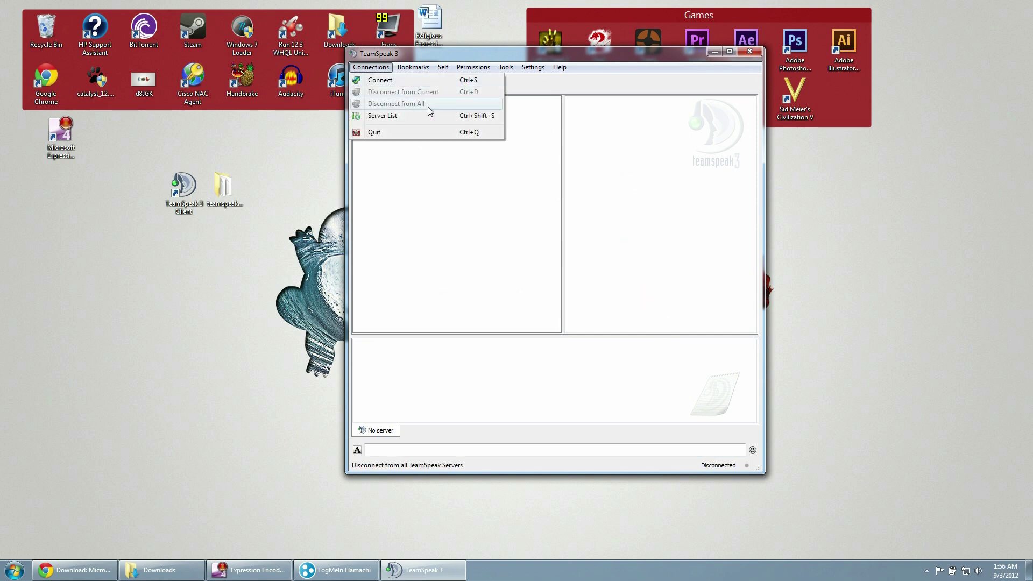
left_click(540, 203)
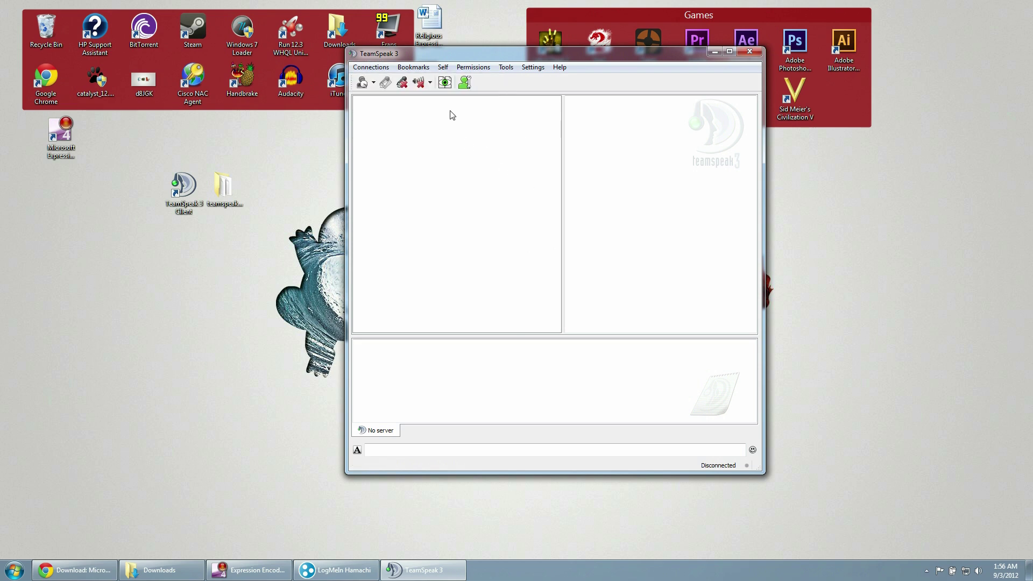
left_click(374, 66)
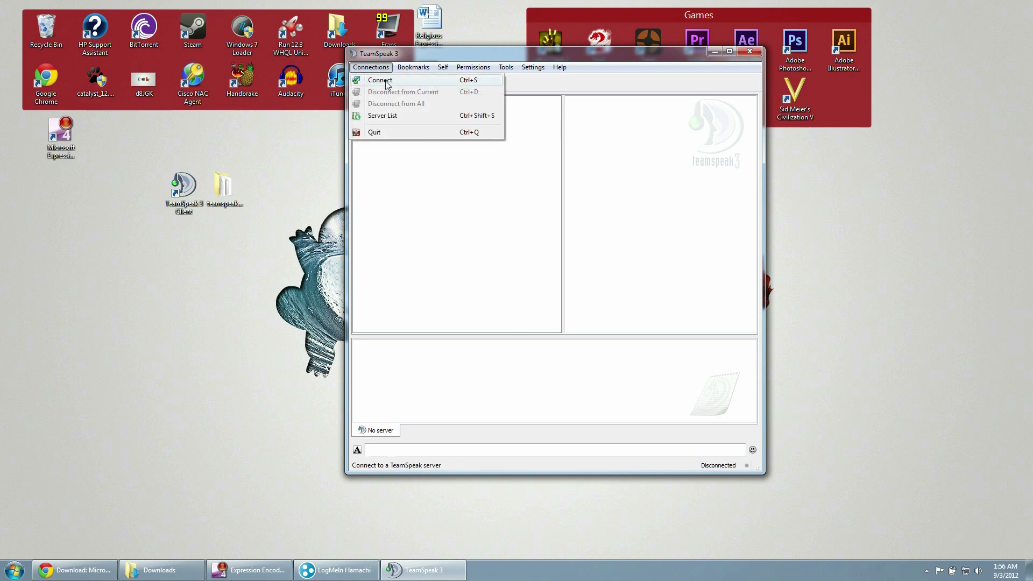
left_click(386, 84)
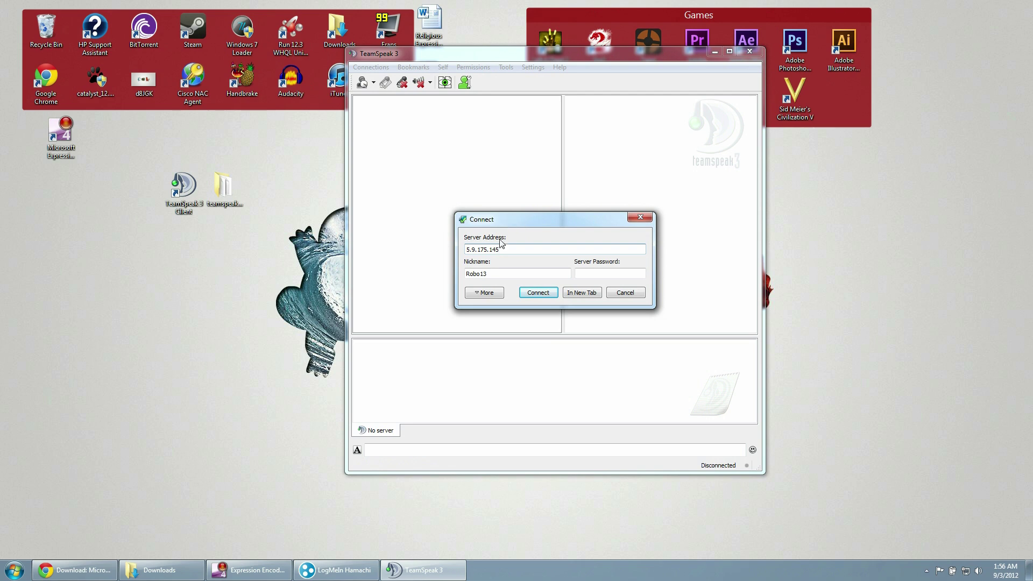
left_click(334, 570)
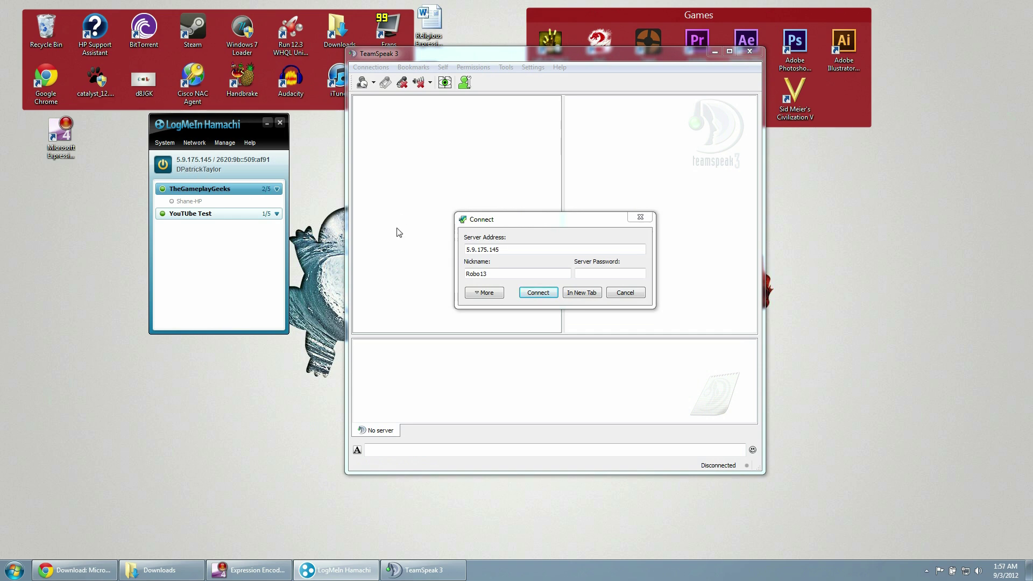
left_click(196, 161)
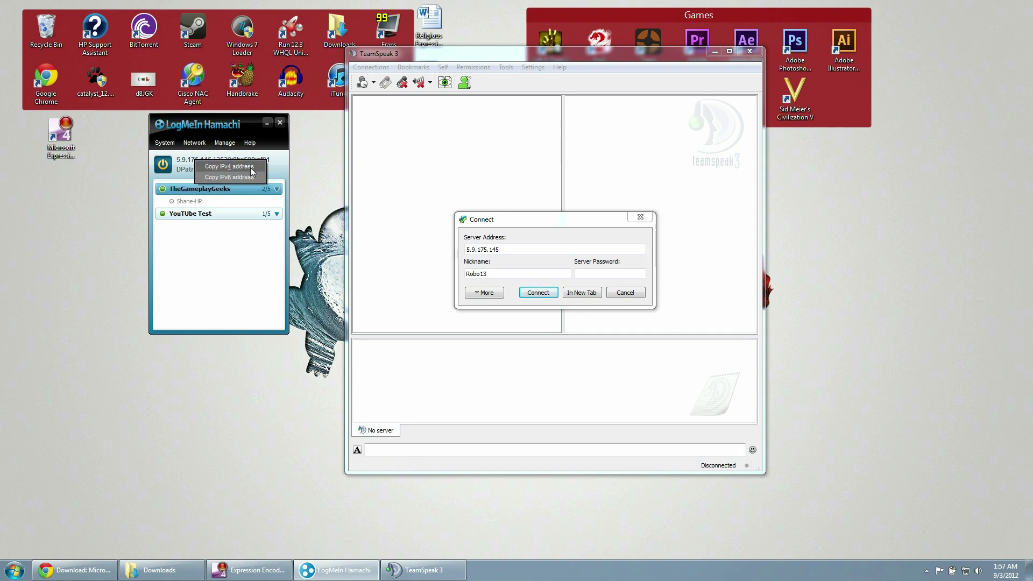
left_click(250, 166)
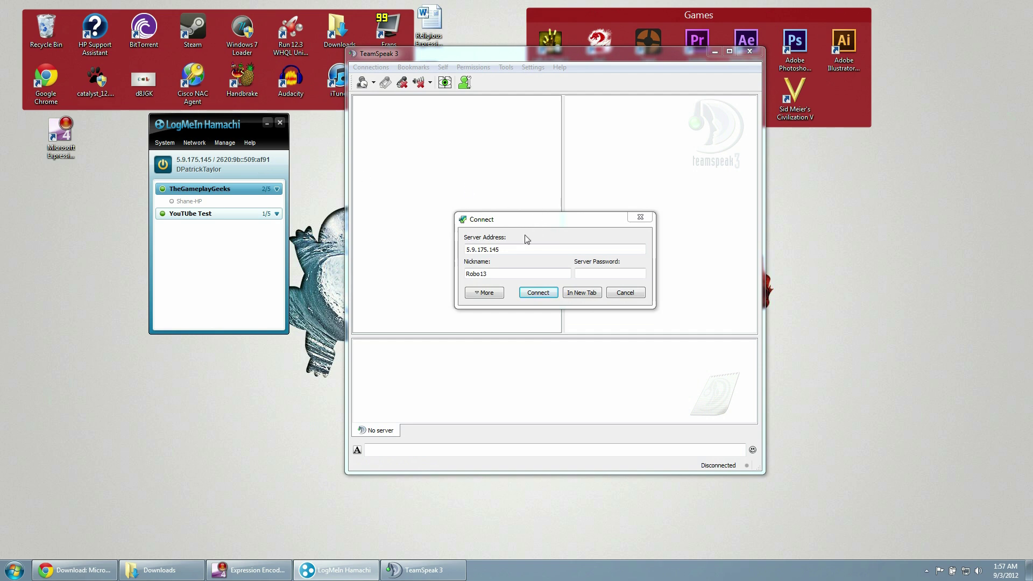
left_click_drag(514, 249, 457, 251)
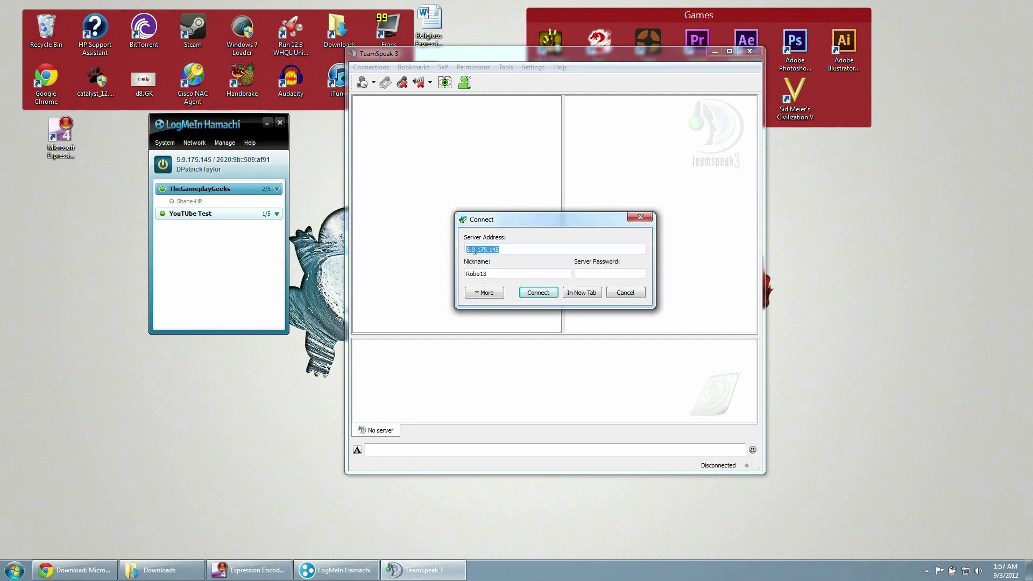
right_click(475, 252)
left_click(497, 315)
key("Tab")
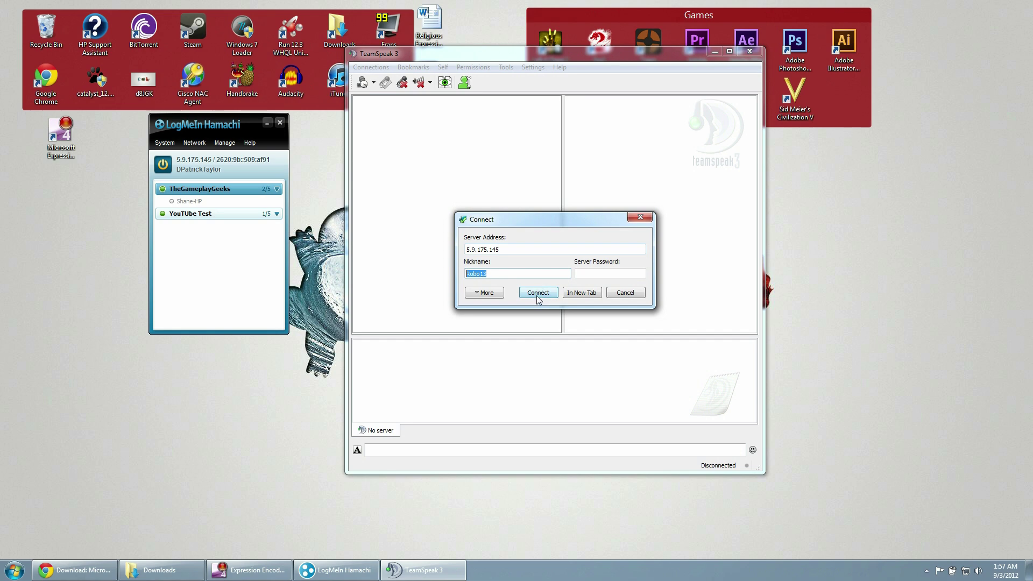
left_click(538, 296)
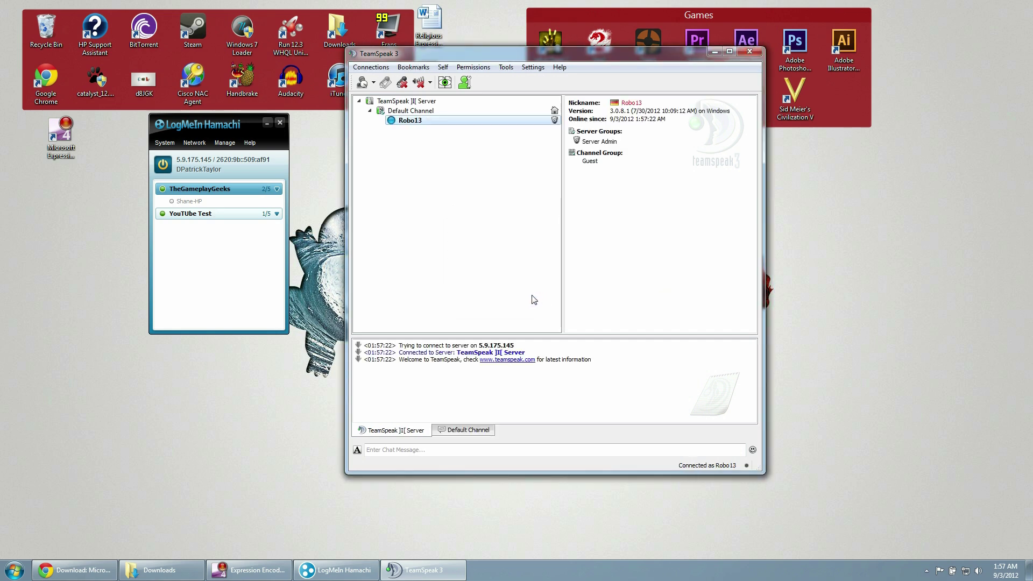
left_click(533, 67)
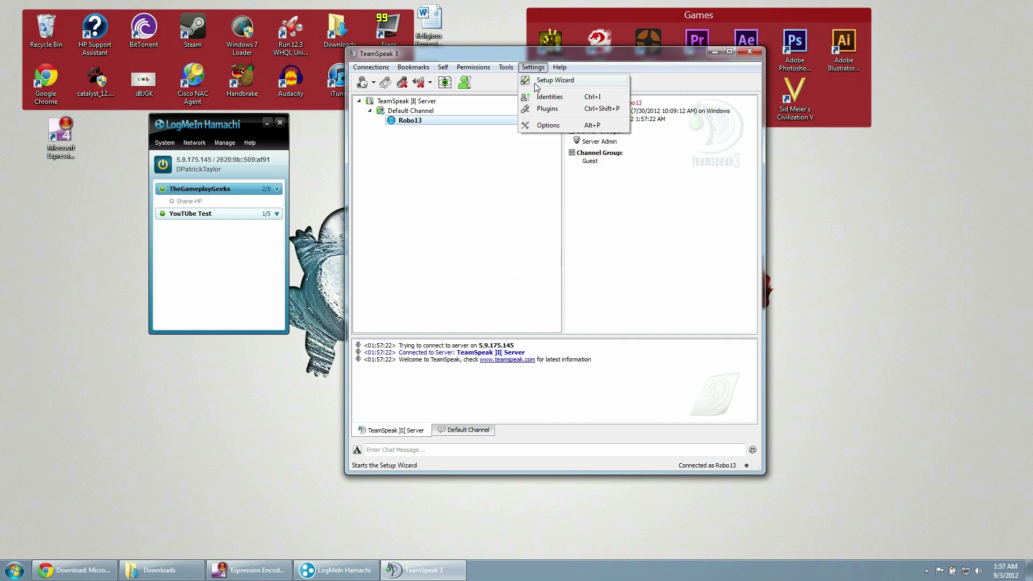
left_click(559, 81)
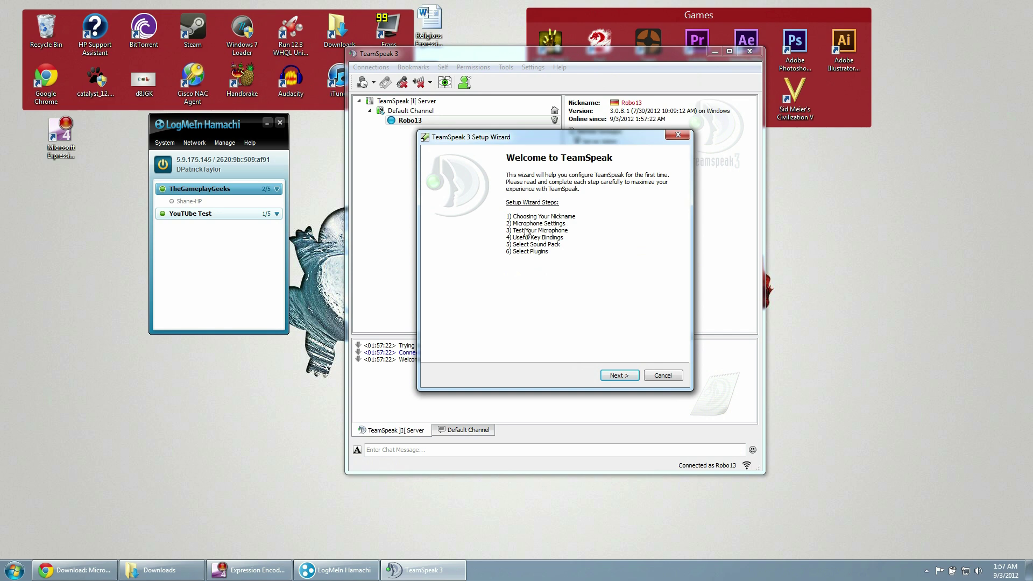
left_click(663, 376)
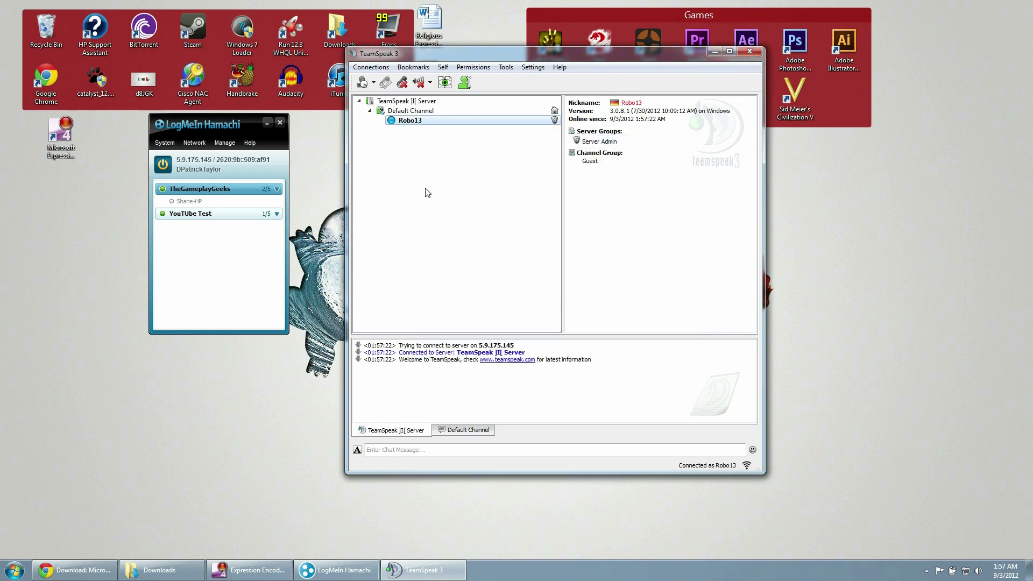
left_click(246, 240)
left_click_drag(549, 56, 512, 72)
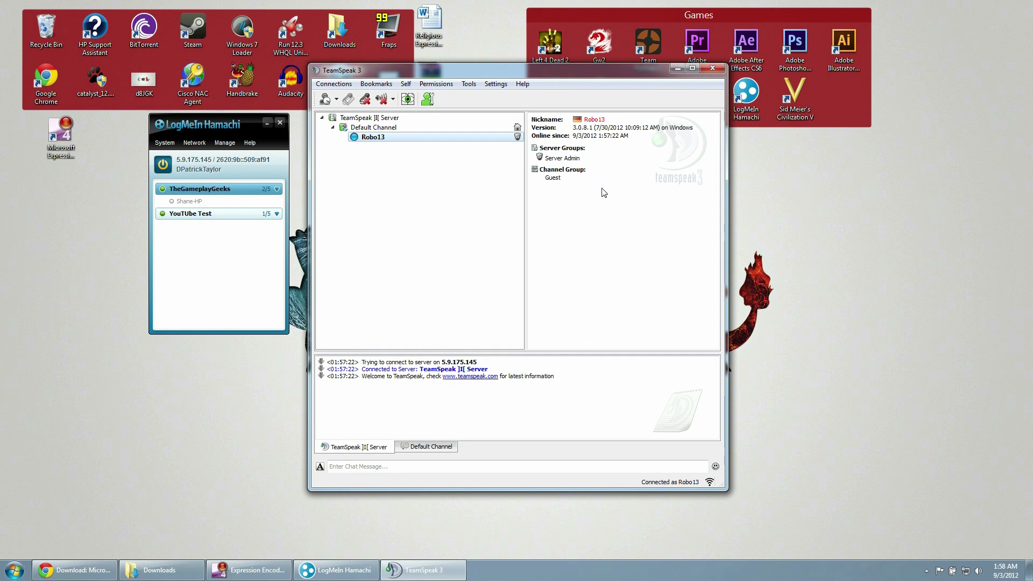
left_click(887, 241)
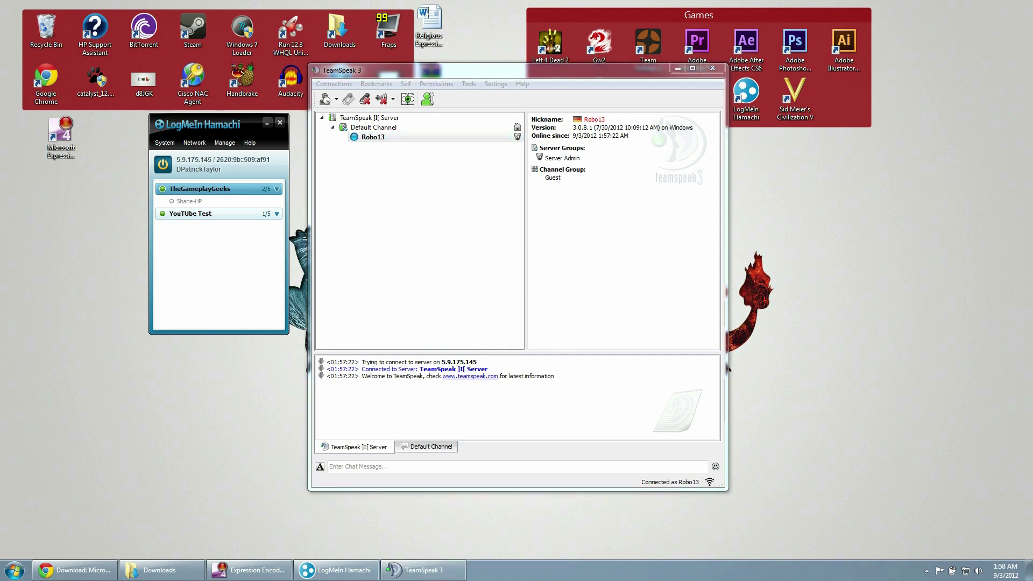
right_click(751, 568)
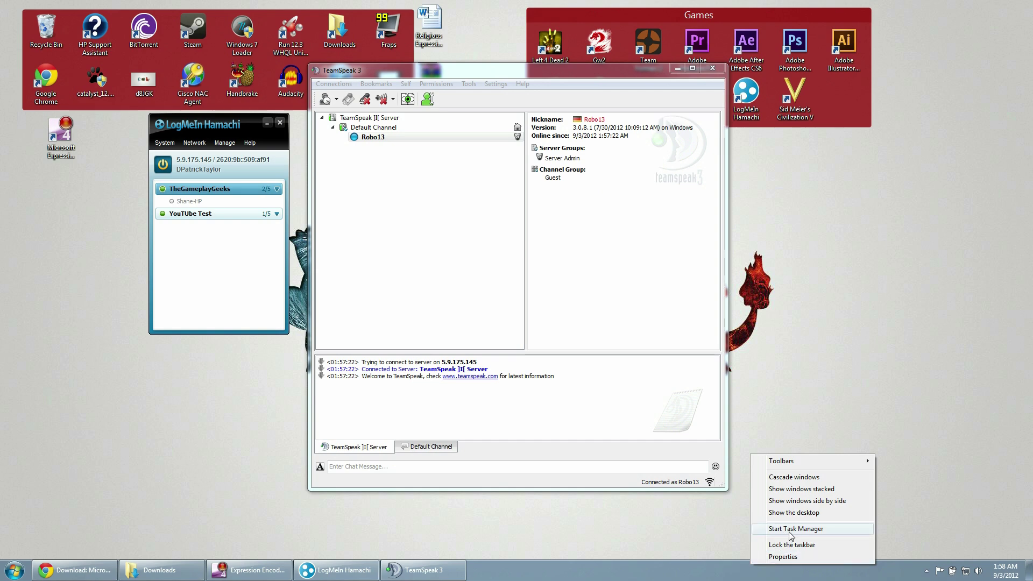
left_click(788, 531)
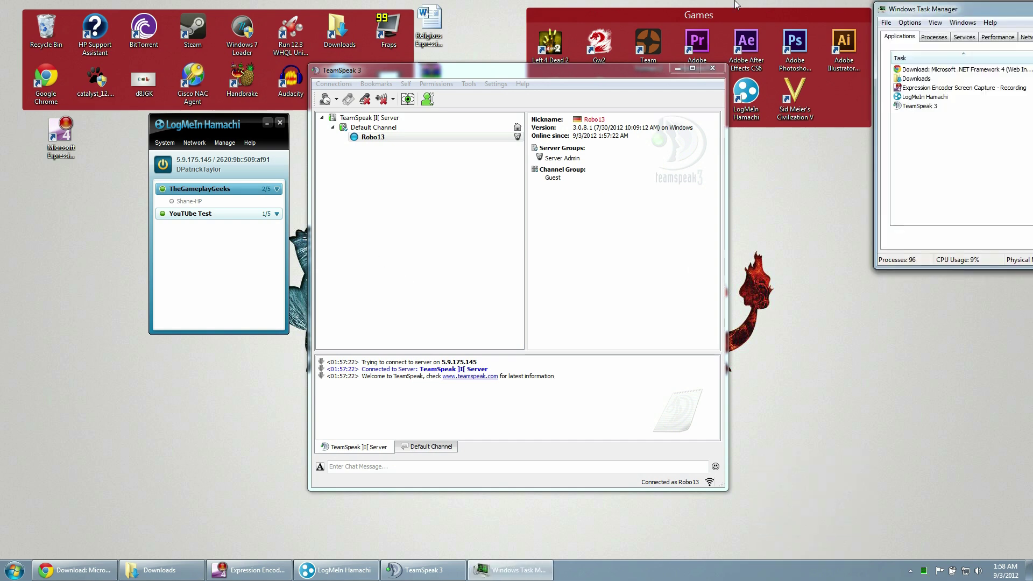
left_click_drag(925, 6, 525, 24)
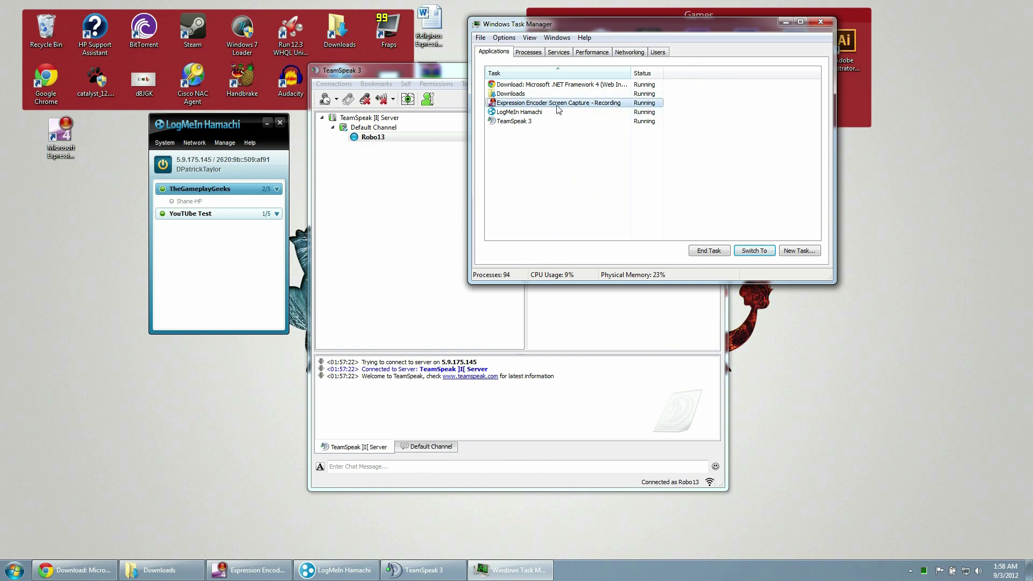
left_click(819, 23)
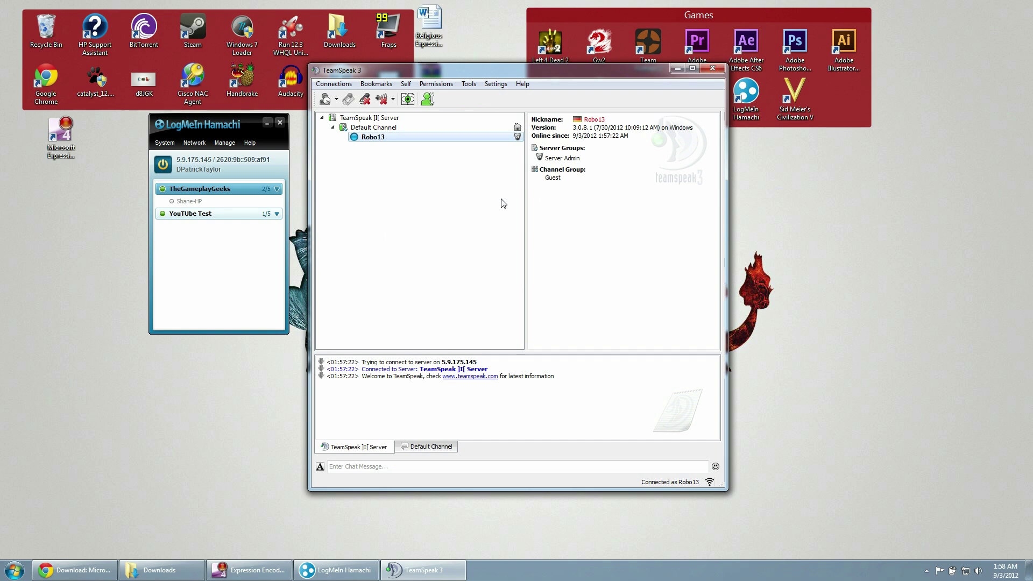
left_click_drag(427, 68, 553, 32)
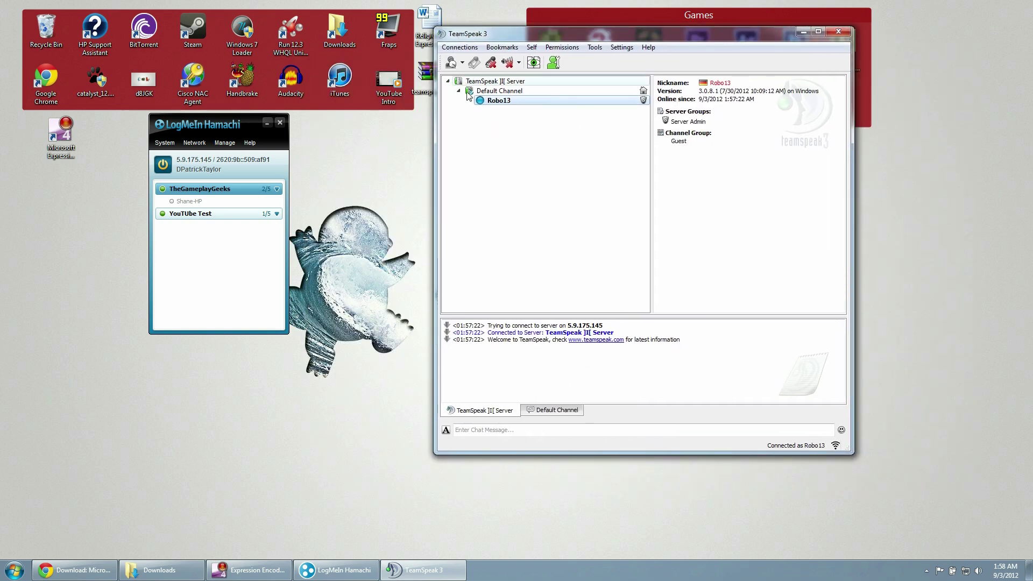
left_click(196, 162)
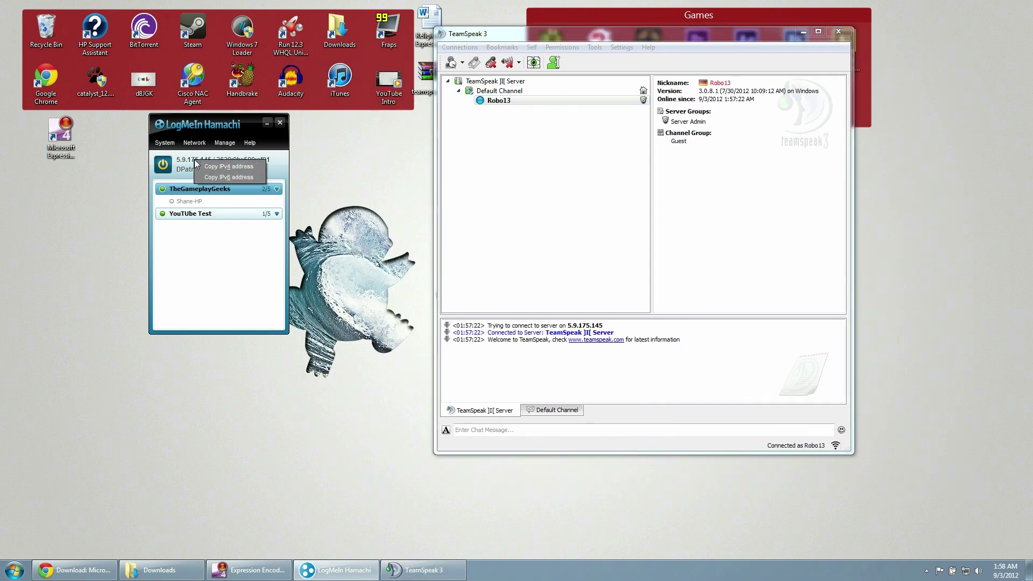
left_click(548, 225)
left_click_drag(633, 39, 529, 77)
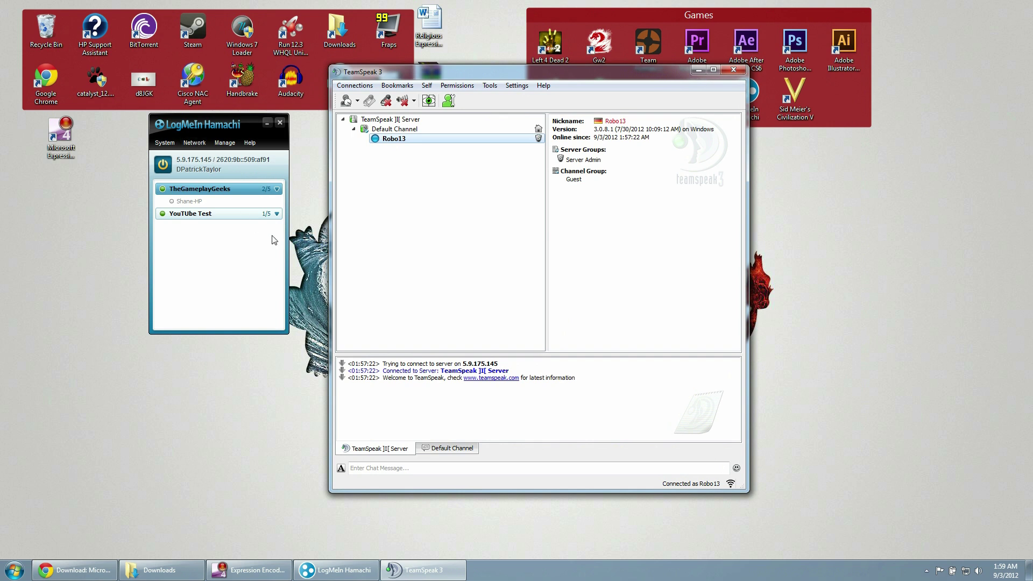
left_click(186, 205)
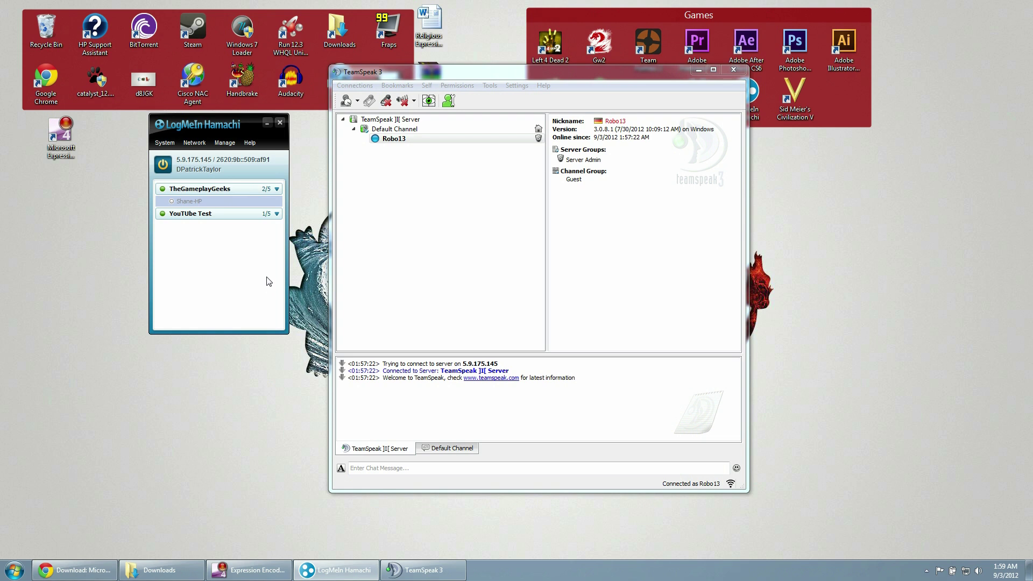
left_click(435, 205)
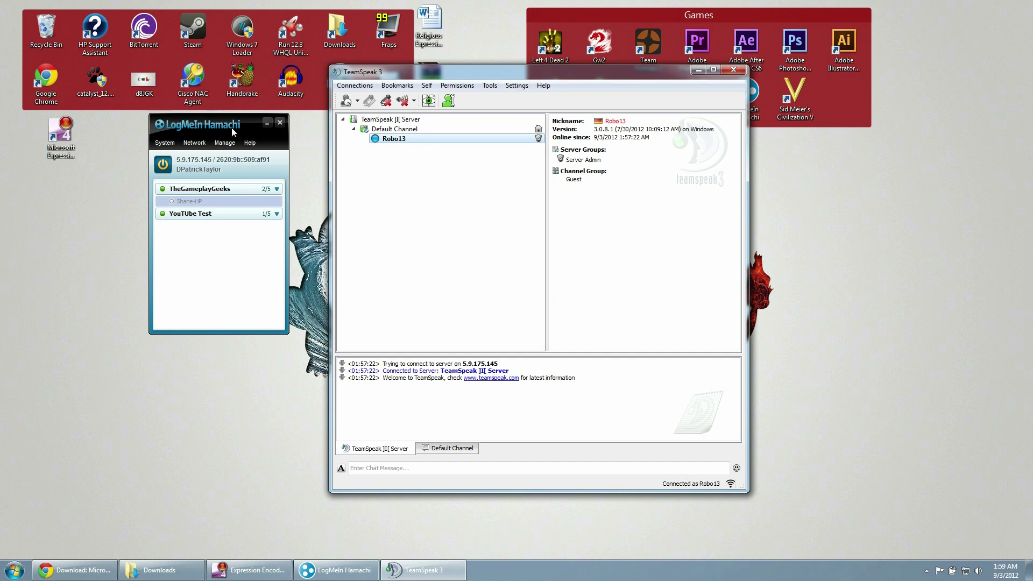
left_click_drag(228, 125, 232, 187)
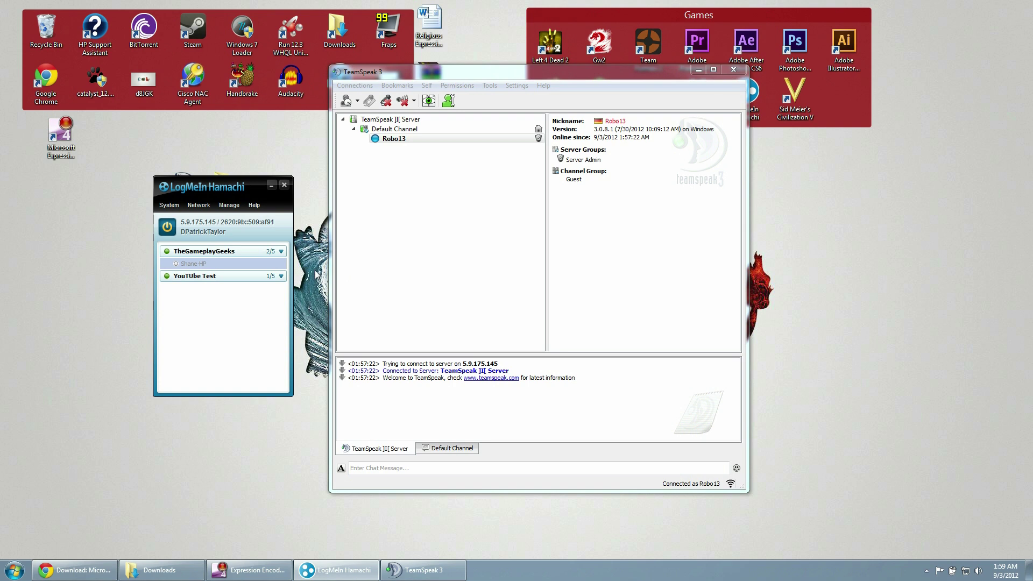
left_click(397, 242)
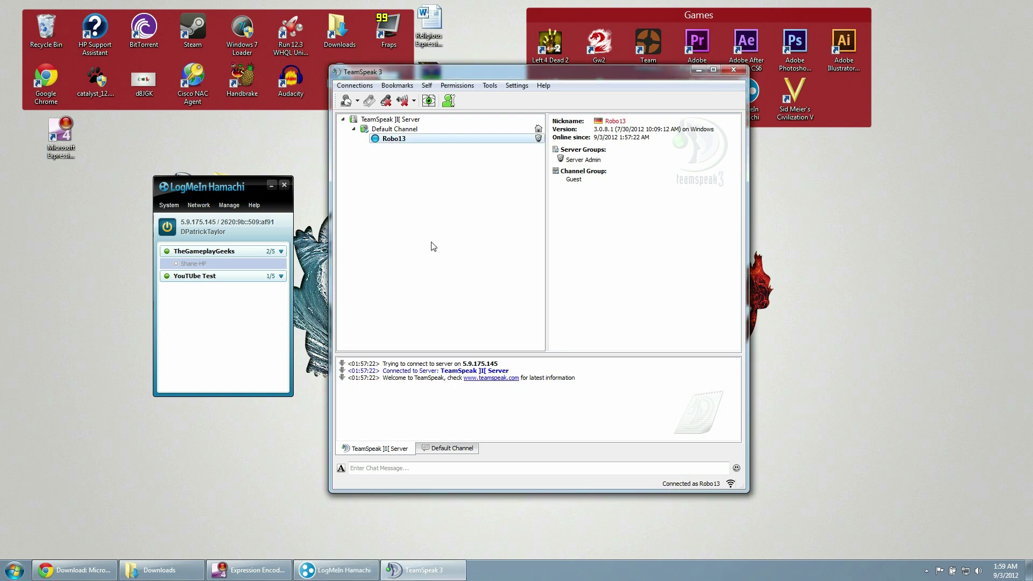